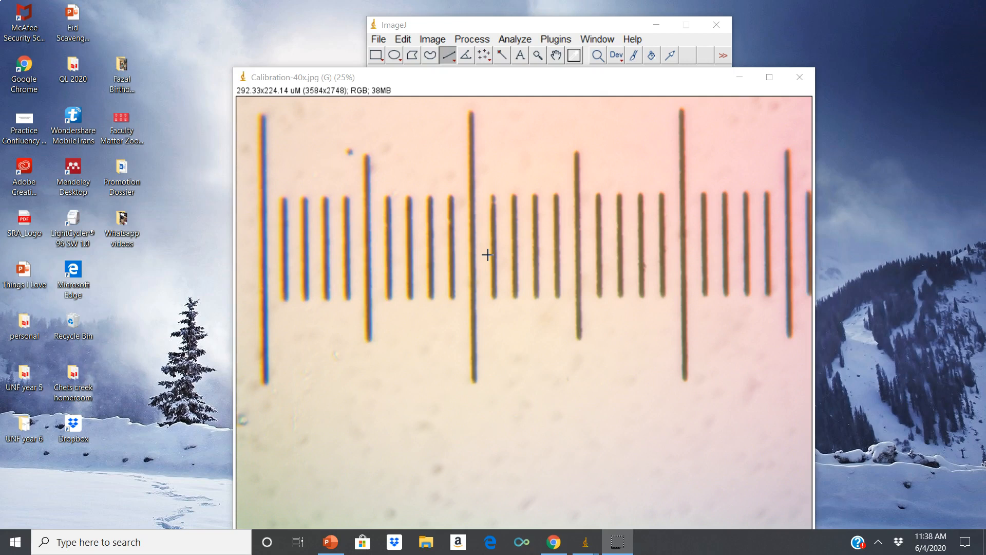
Step: Measure a straight line drawn between the first two graduation marks, and discard the results without saving them
{"action": "left_click", "coordinate": [448, 57]}
{"action": "left_click", "coordinate": [450, 58]}
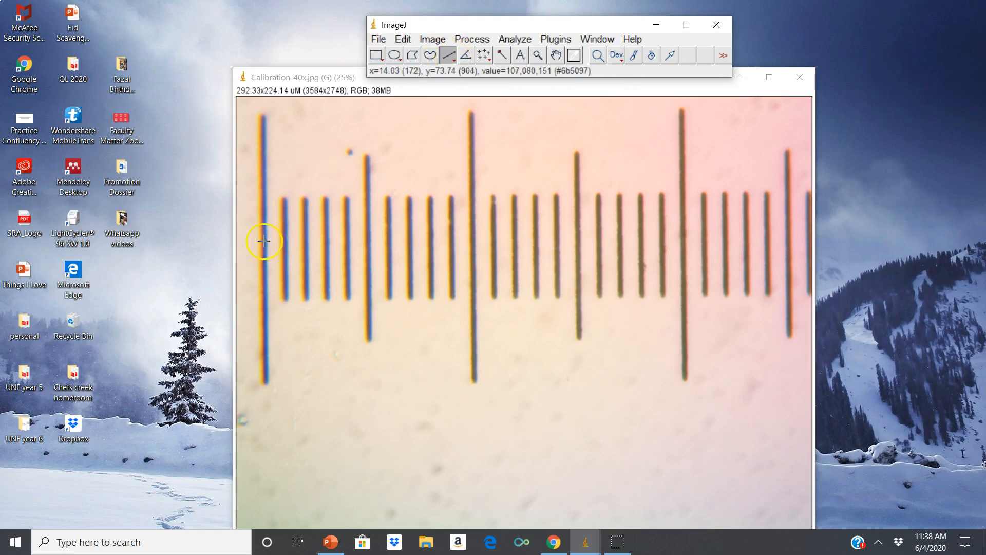
{"action": "left_click_drag", "start_coordinate": [263, 241], "coordinate": [284, 242]}
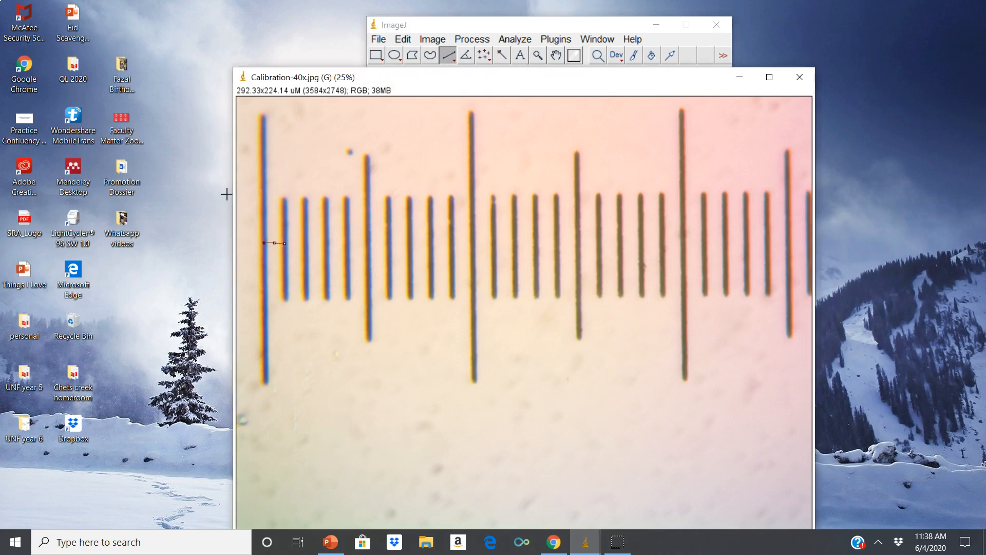
{"action": "left_click", "coordinate": [284, 242]}
{"action": "left_click", "coordinate": [265, 249]}
{"action": "left_click", "coordinate": [515, 39]}
{"action": "left_click", "coordinate": [522, 55]}
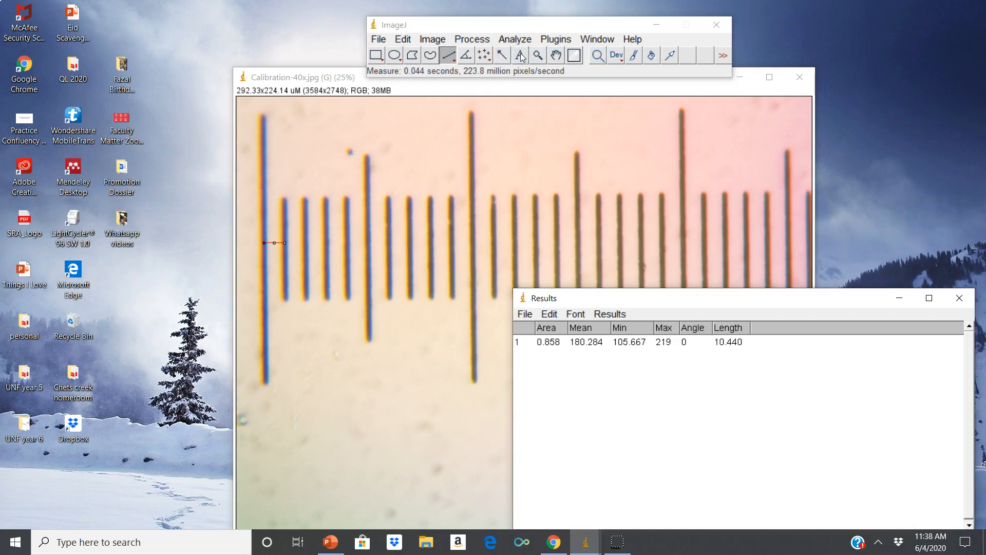
{"action": "left_click", "coordinate": [960, 299]}
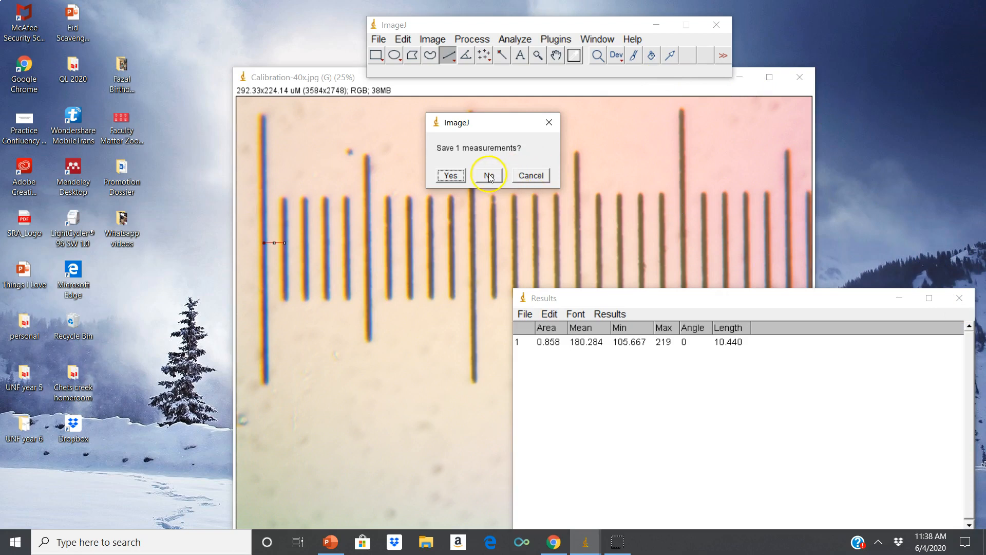
{"action": "left_click", "coordinate": [488, 177]}
Step: Remove the existing scale from the calibration image and turn off its Global option
{"action": "left_click", "coordinate": [514, 39]}
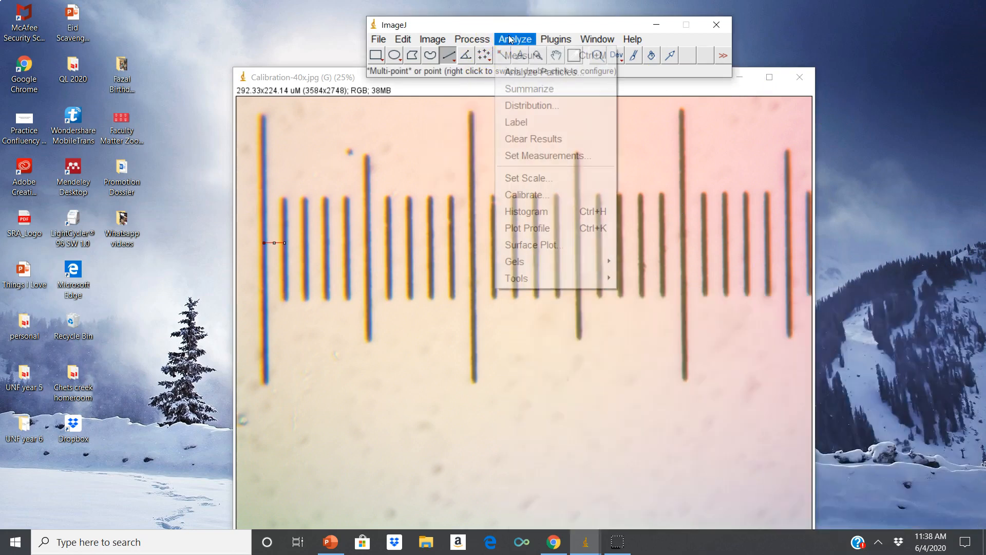
{"action": "left_click", "coordinate": [529, 178]}
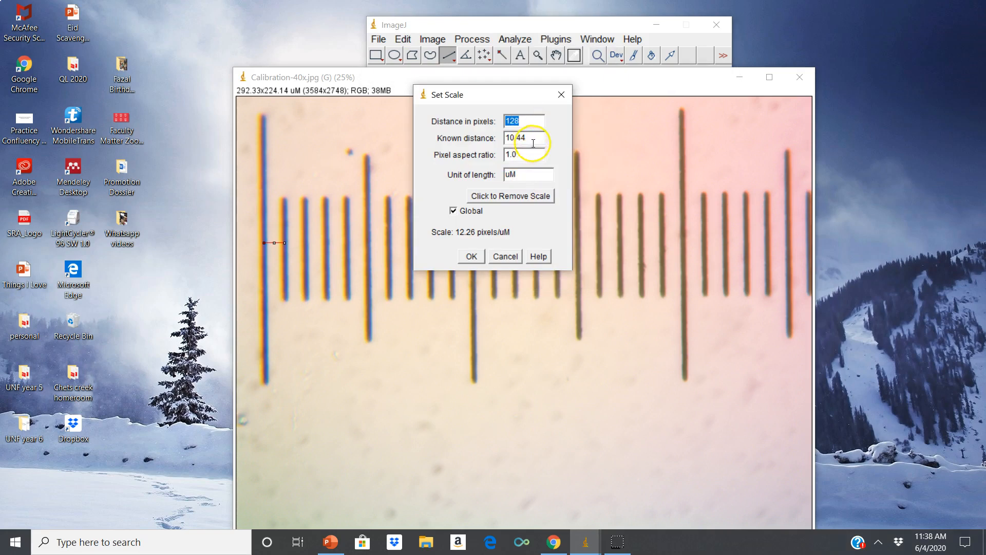
{"action": "left_click_drag", "start_coordinate": [534, 138], "coordinate": [468, 145]}
{"action": "key", "text": "BackSpace"}
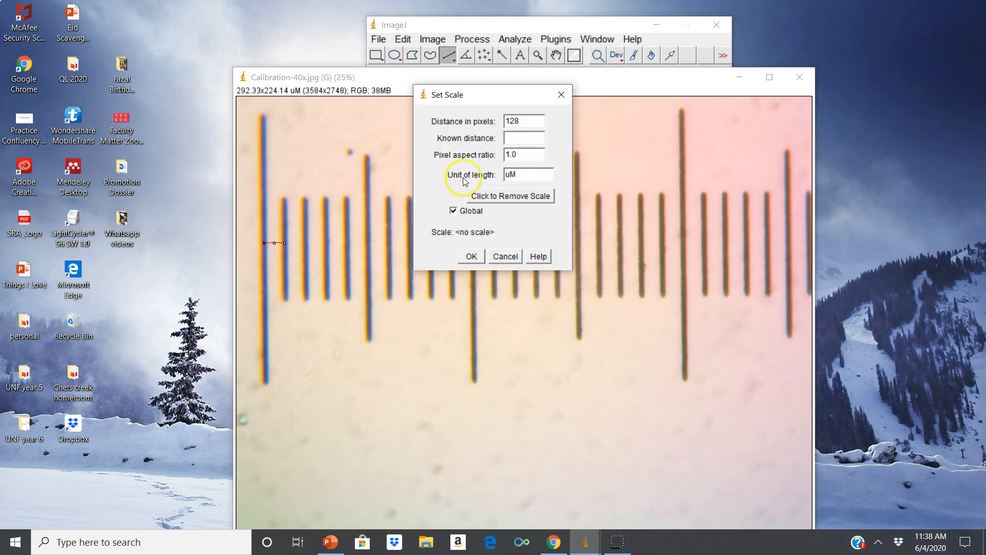
{"action": "left_click", "coordinate": [474, 196]}
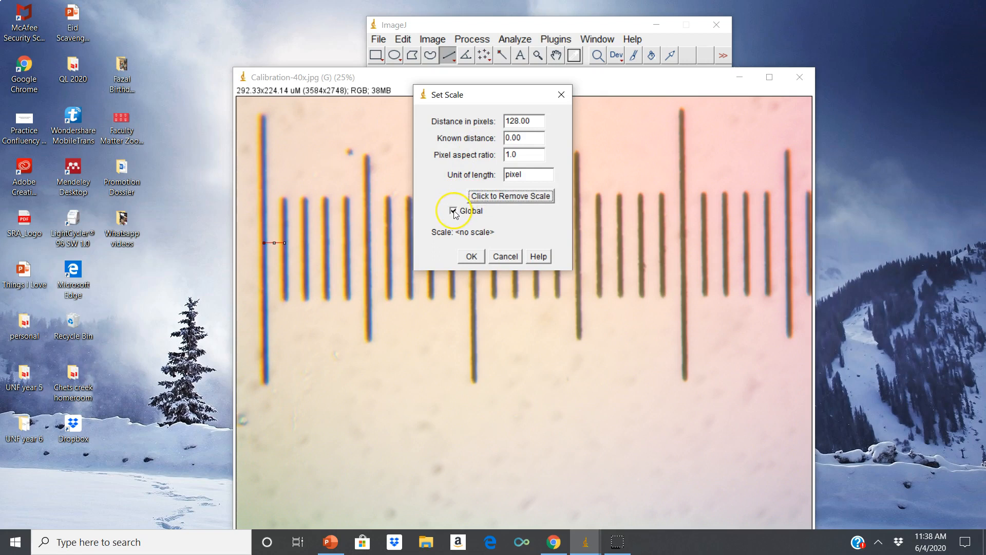
{"action": "left_click", "coordinate": [454, 211]}
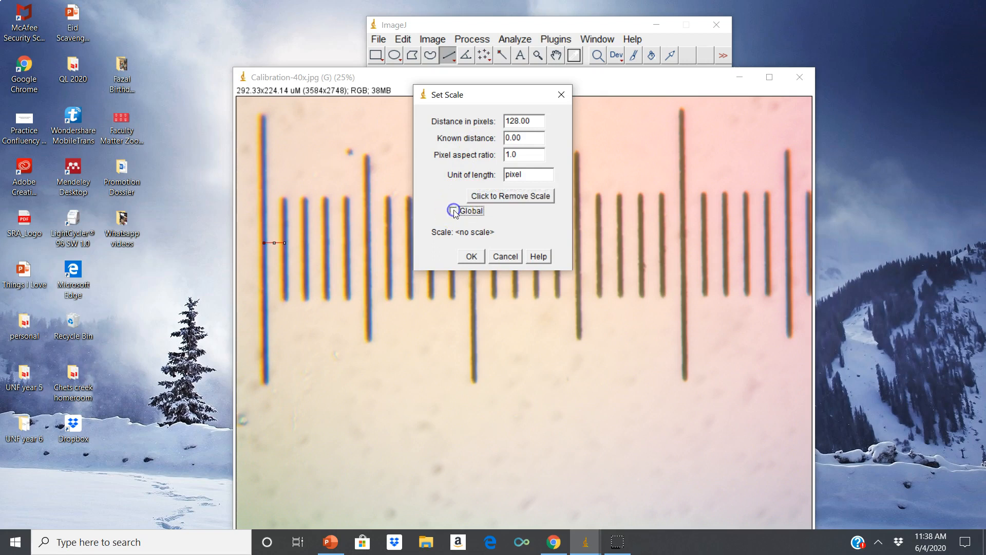
{"action": "left_click", "coordinate": [471, 256]}
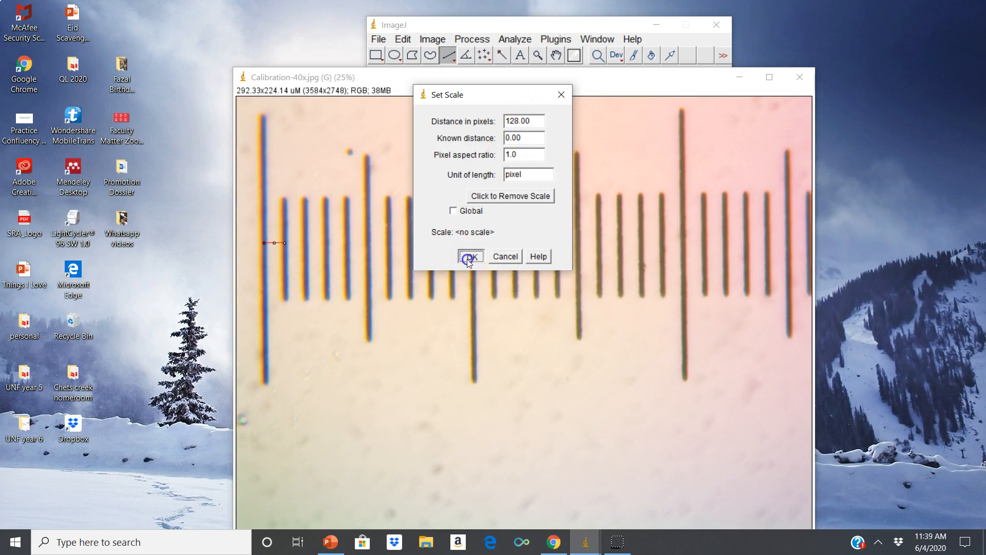
Step: Measure the existing line in pixels, plus a new straight line between the two short marks just after the first medium mark
{"action": "left_click", "coordinate": [512, 40]}
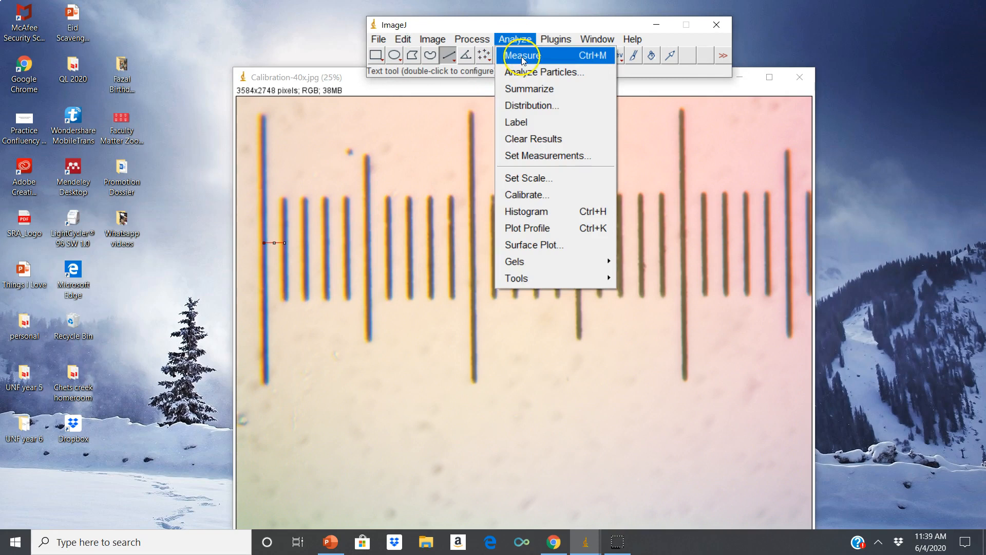
{"action": "left_click", "coordinate": [523, 57]}
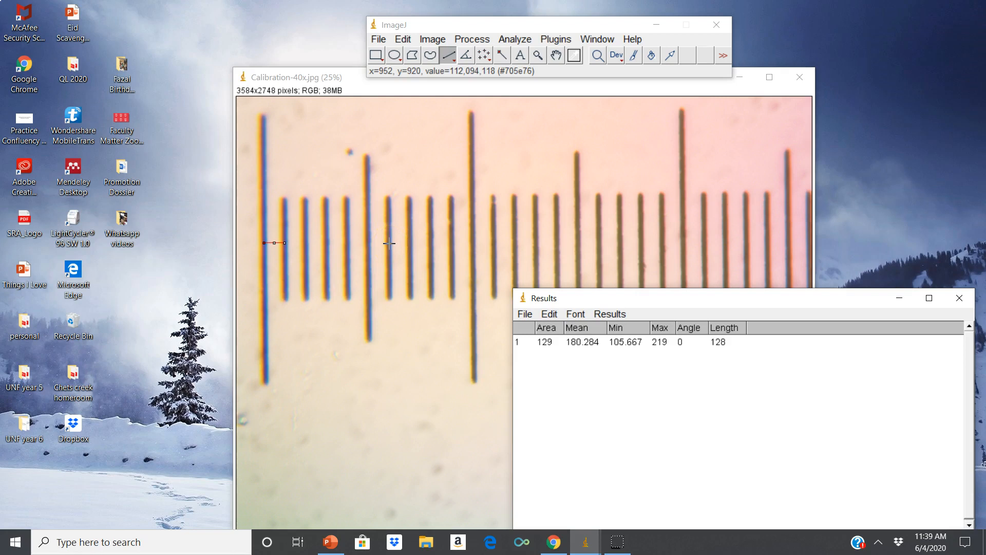
{"action": "left_click_drag", "start_coordinate": [389, 244], "coordinate": [407, 245]}
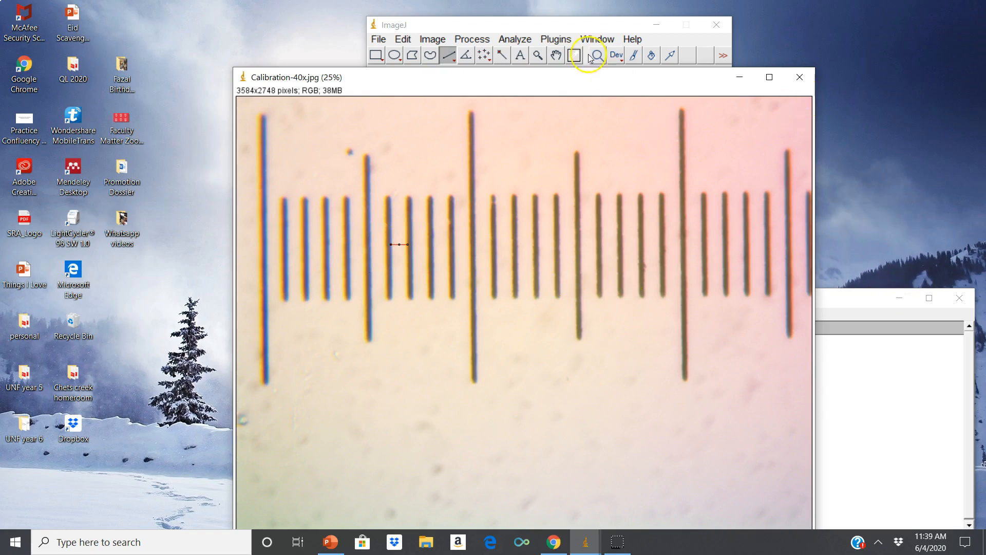
{"action": "left_click", "coordinate": [523, 41]}
{"action": "left_click", "coordinate": [518, 55]}
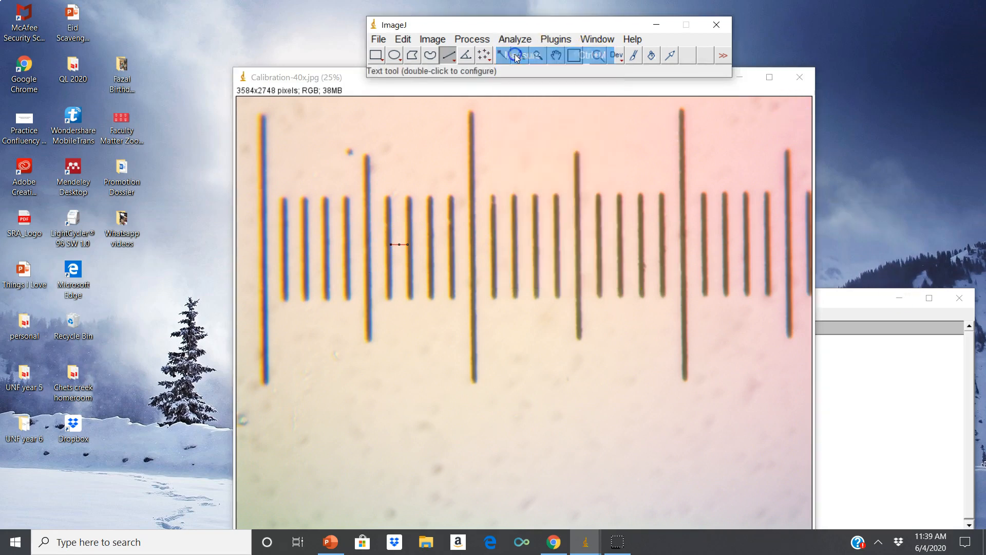
{"action": "left_click", "coordinate": [866, 305]}
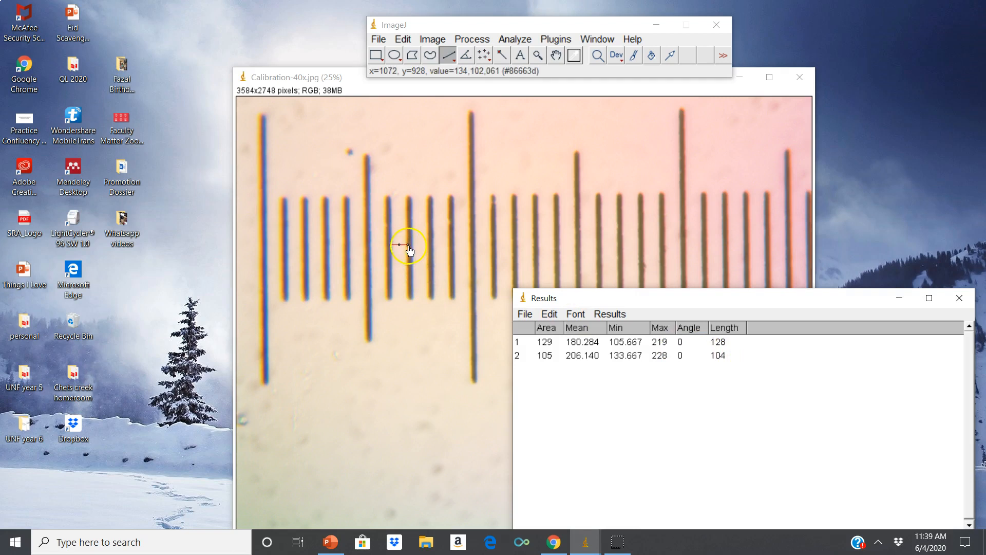
Step: Adjust both ends of the line onto the centres of its two marks and measure its length again
{"action": "left_click", "coordinate": [408, 246]}
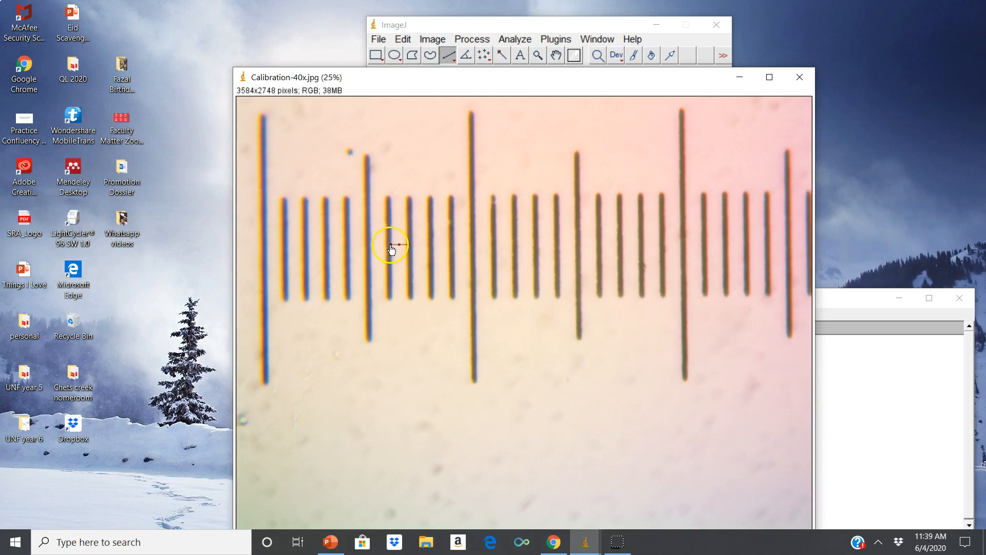
{"action": "left_click", "coordinate": [390, 247]}
{"action": "left_click", "coordinate": [502, 41]}
{"action": "left_click", "coordinate": [515, 57]}
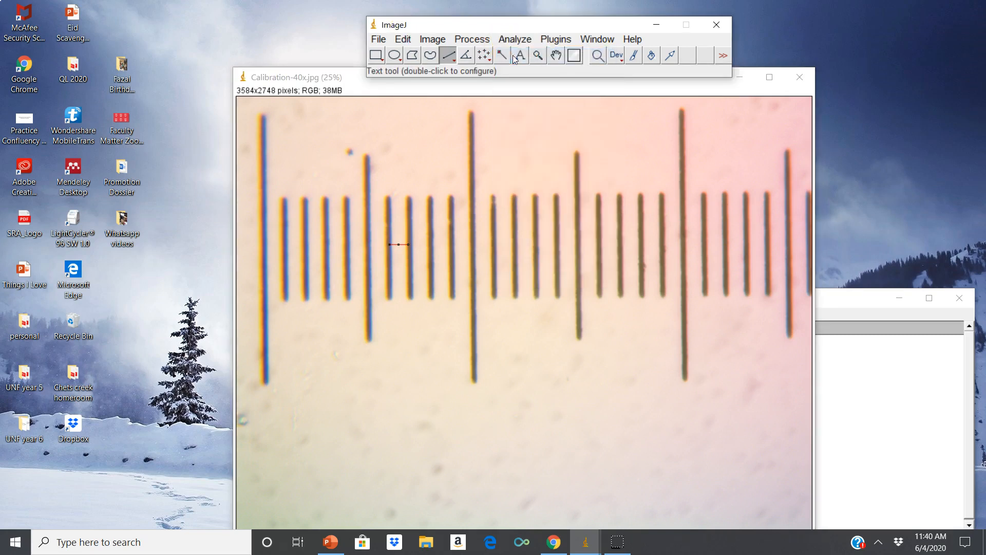
{"action": "left_click", "coordinate": [840, 306]}
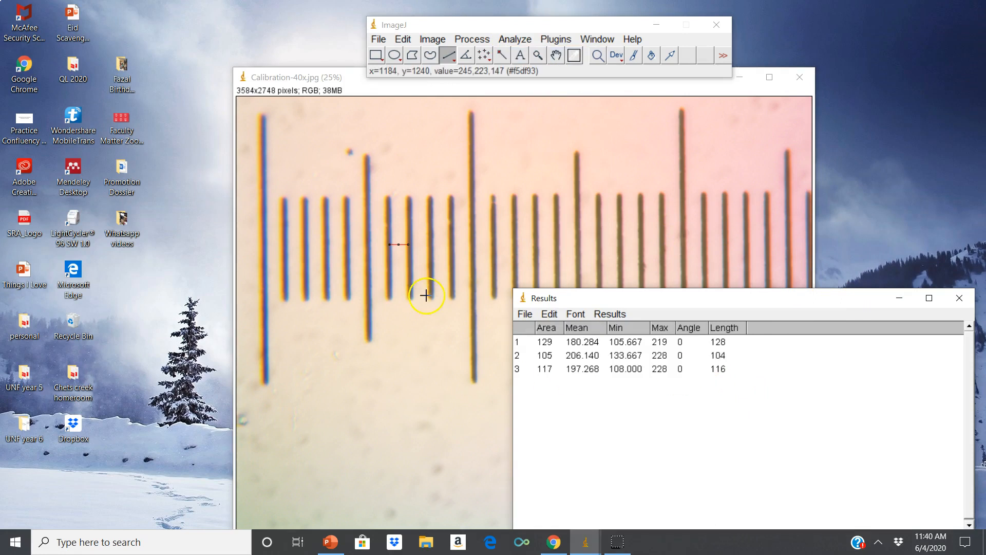
Step: Draw a straight line between the two short marks just after the second long mark and add its measurement to the results
{"action": "left_click_drag", "start_coordinate": [494, 226], "coordinate": [515, 227]}
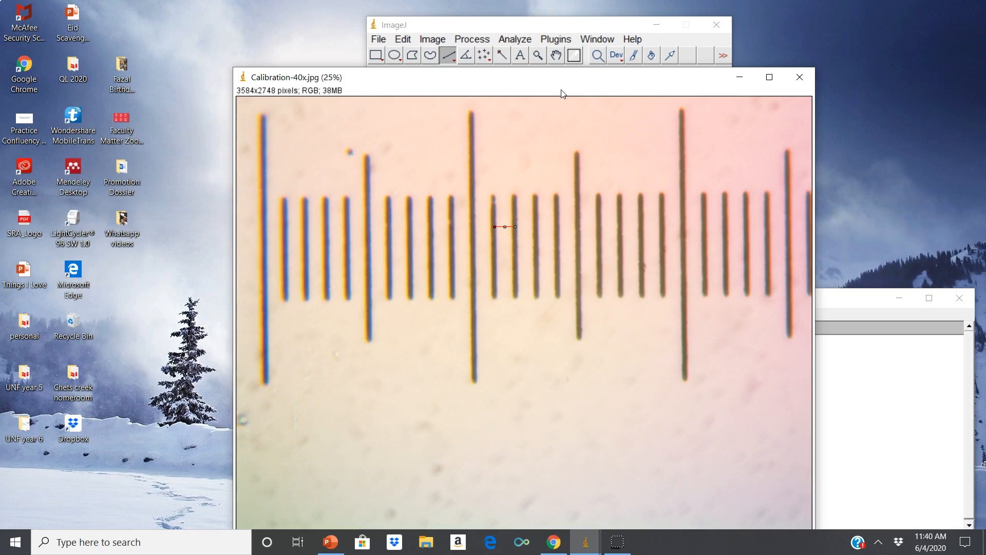
{"action": "left_click", "coordinate": [513, 40]}
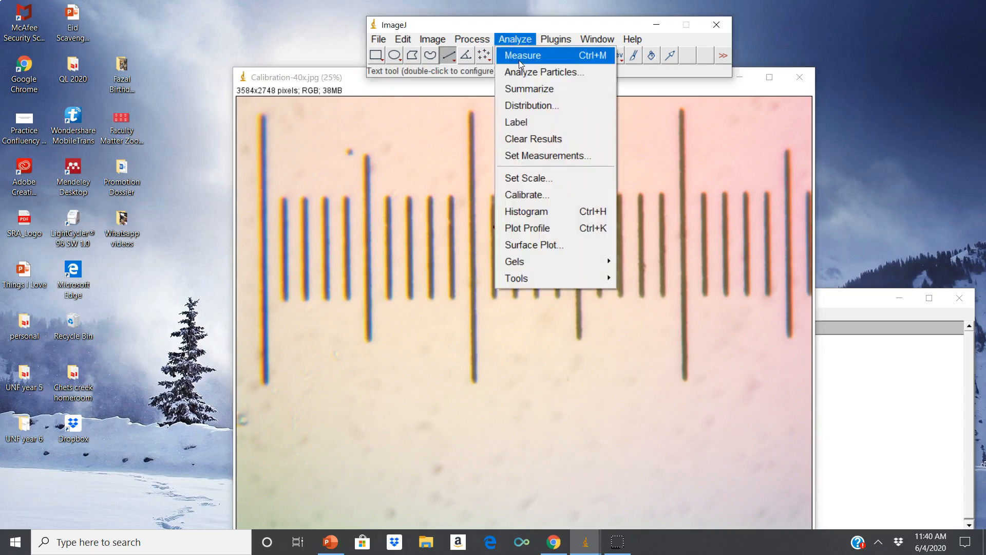
{"action": "left_click", "coordinate": [520, 62]}
{"action": "left_click", "coordinate": [850, 298]}
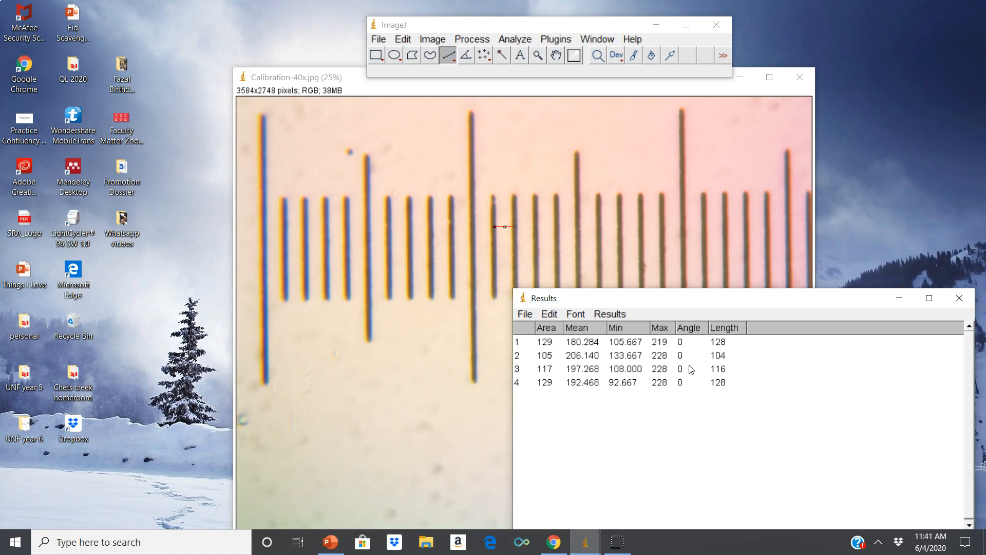
Step: Set the scale to 124 pixels for a known distance of 10 uM, applied globally
{"action": "left_click", "coordinate": [504, 40]}
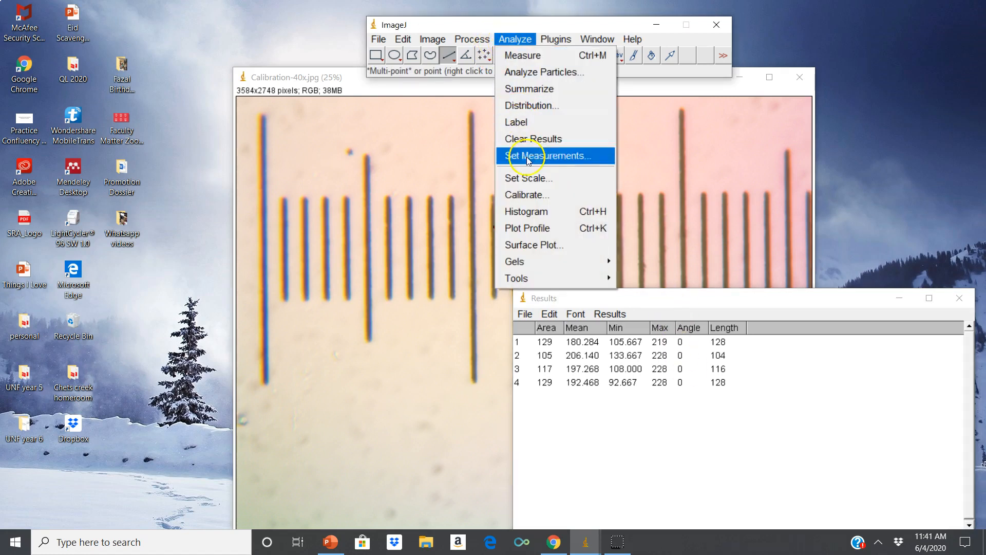
{"action": "left_click", "coordinate": [526, 177]}
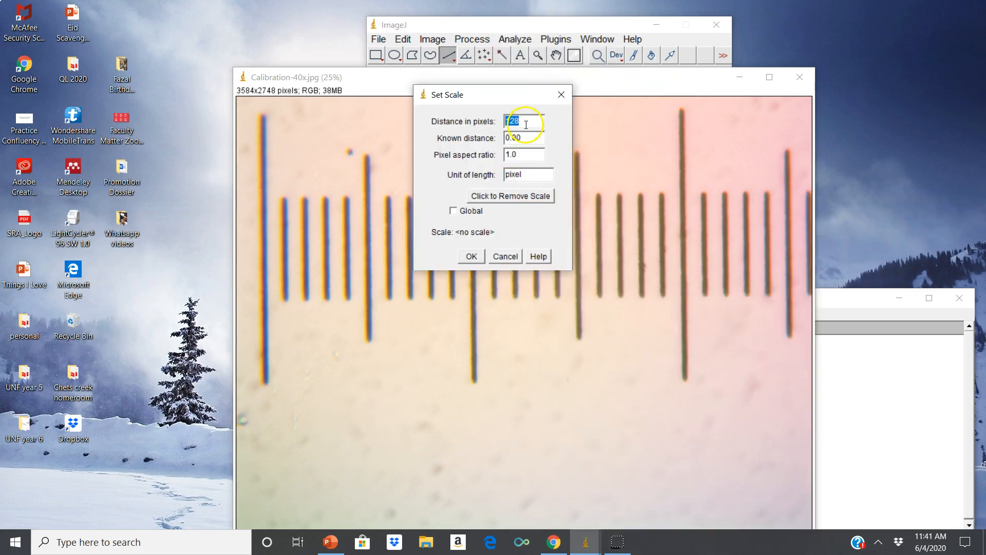
{"action": "type", "text": "124"}
{"action": "double_click", "coordinate": [518, 143]}
{"action": "type", "text": "10"}
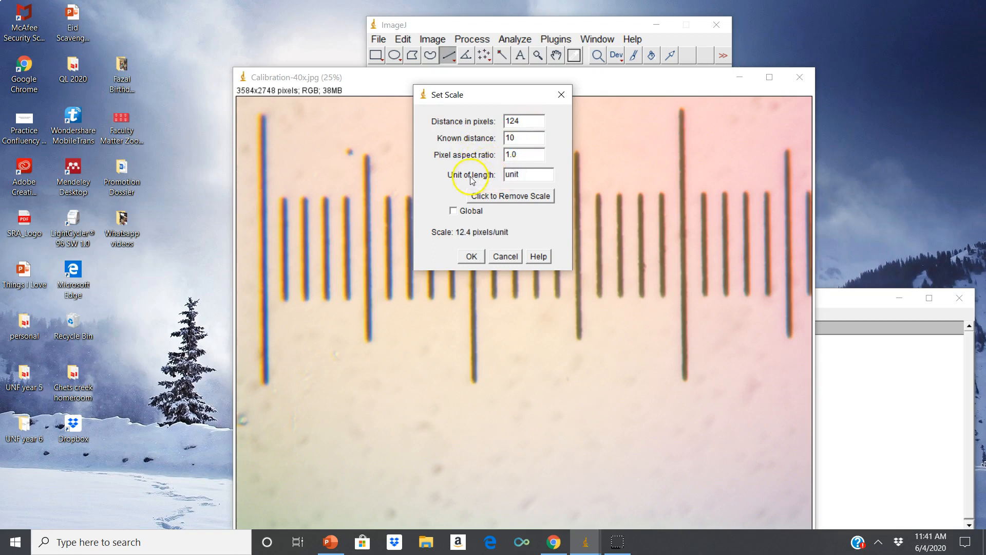
{"action": "double_click", "coordinate": [524, 174]}
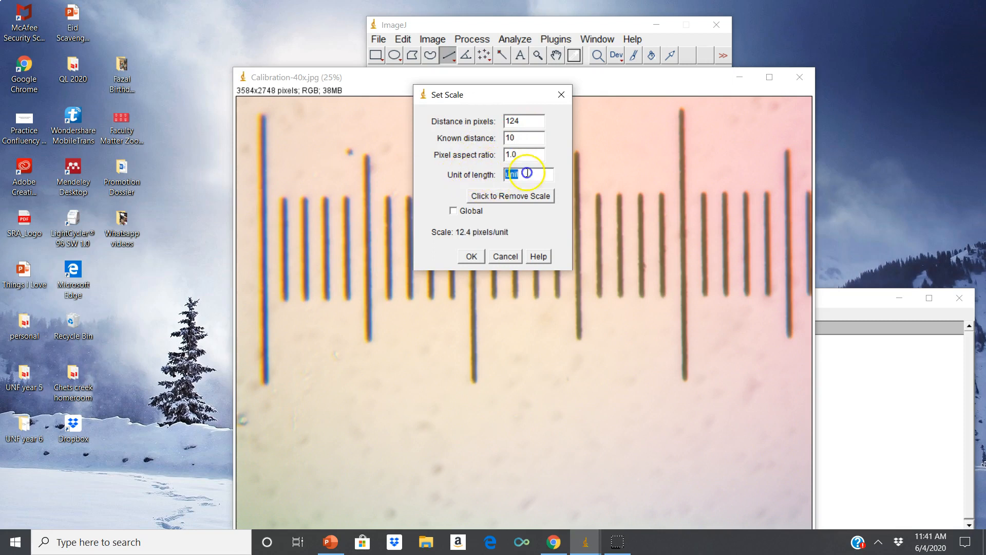
{"action": "type", "text": "uM"}
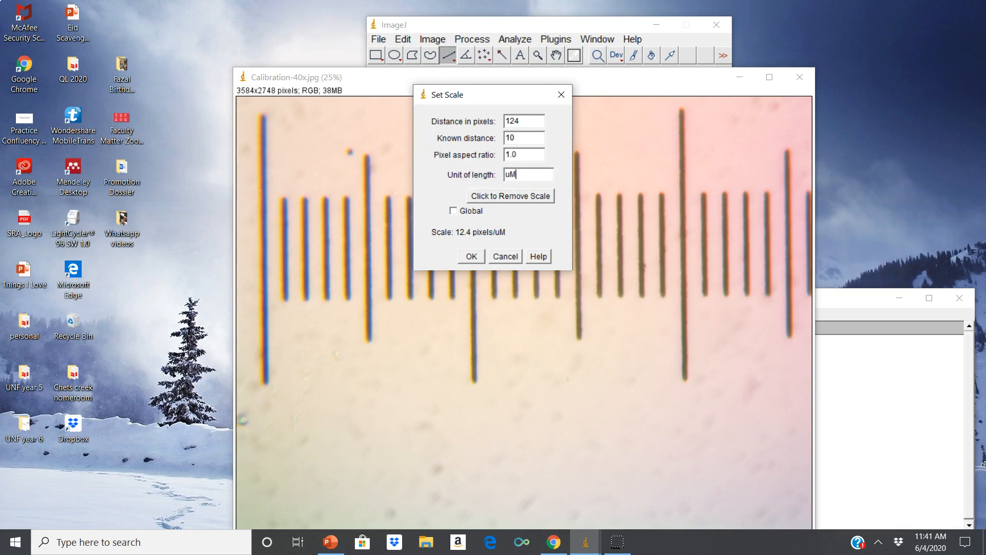
{"action": "left_click", "coordinate": [453, 211]}
{"action": "left_click", "coordinate": [454, 211]}
{"action": "left_click", "coordinate": [470, 256]}
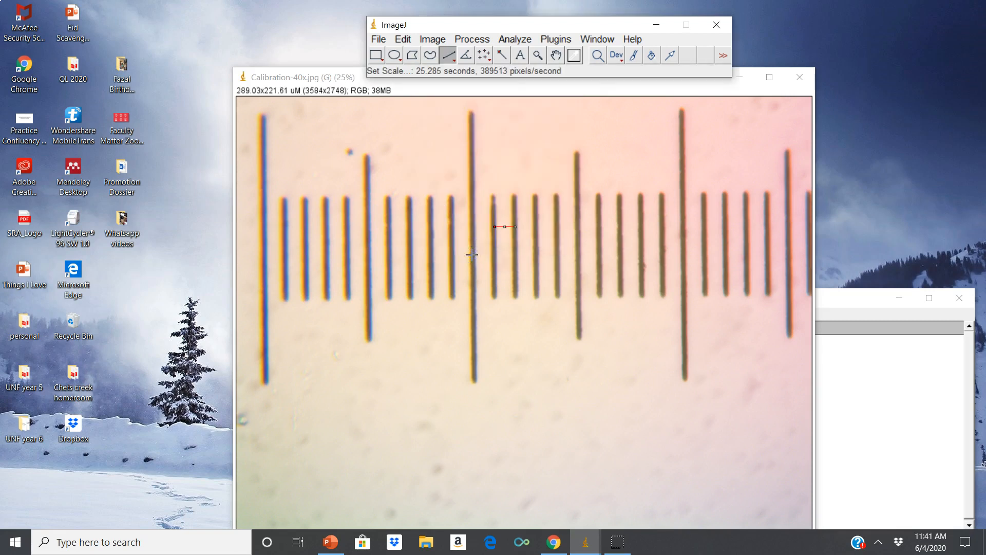
Step: Check the new scale by measuring a straight line from the second medium mark to the following short mark
{"action": "left_click", "coordinate": [580, 249]}
{"action": "left_click_drag", "start_coordinate": [580, 249], "coordinate": [598, 249]}
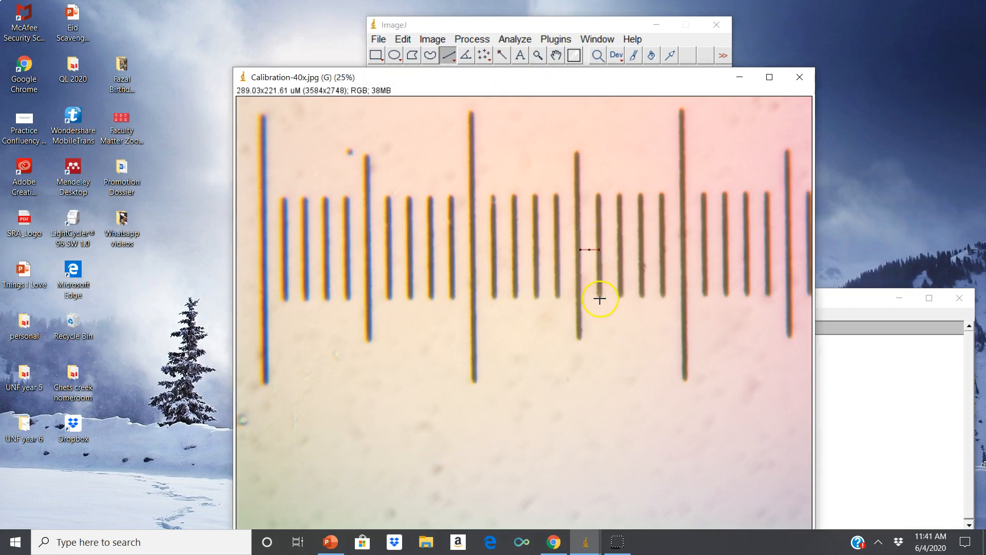
{"action": "left_click", "coordinate": [513, 39]}
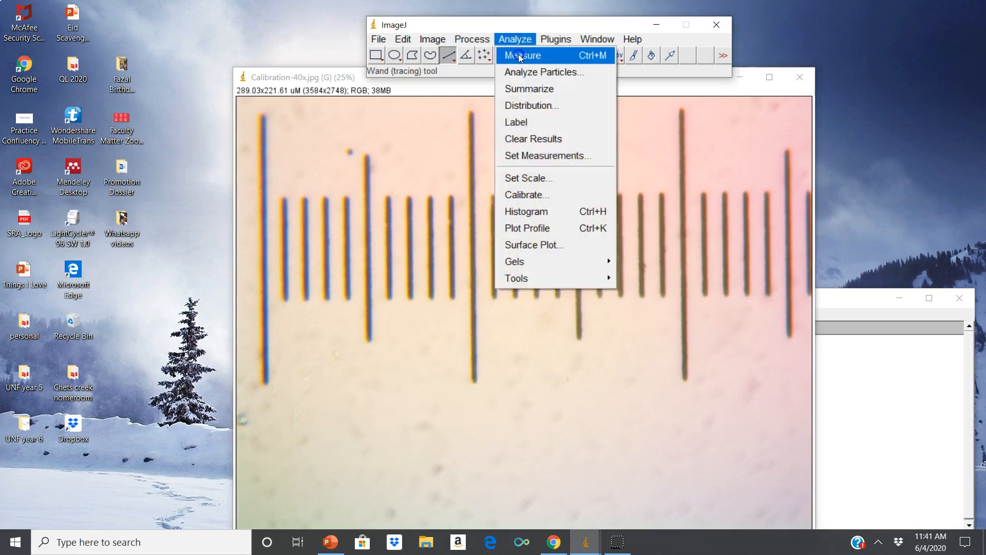
{"action": "left_click", "coordinate": [521, 56]}
{"action": "left_click", "coordinate": [844, 308]}
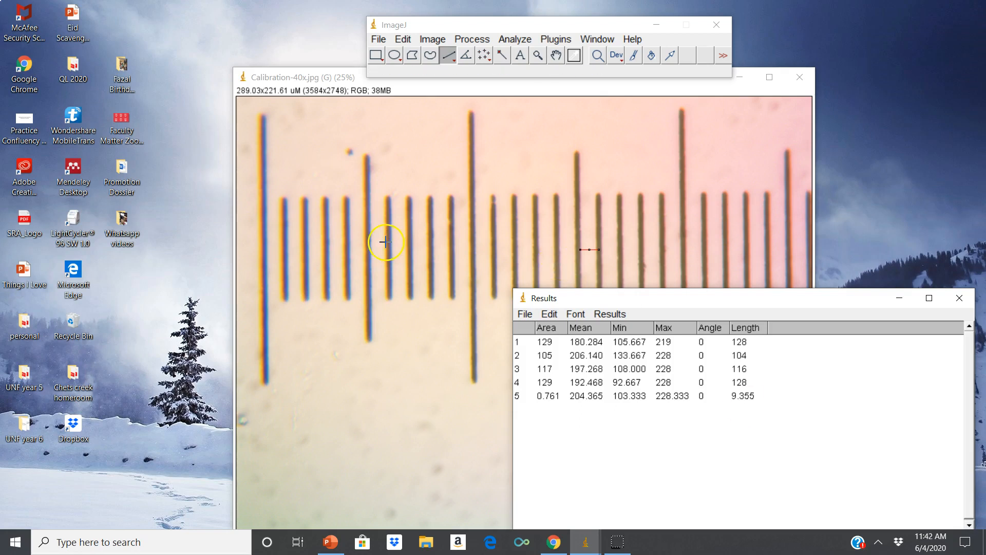
Step: Measure another straight line from the first medium mark to the following short mark to verify the calibration
{"action": "left_click_drag", "start_coordinate": [368, 239], "coordinate": [389, 241]}
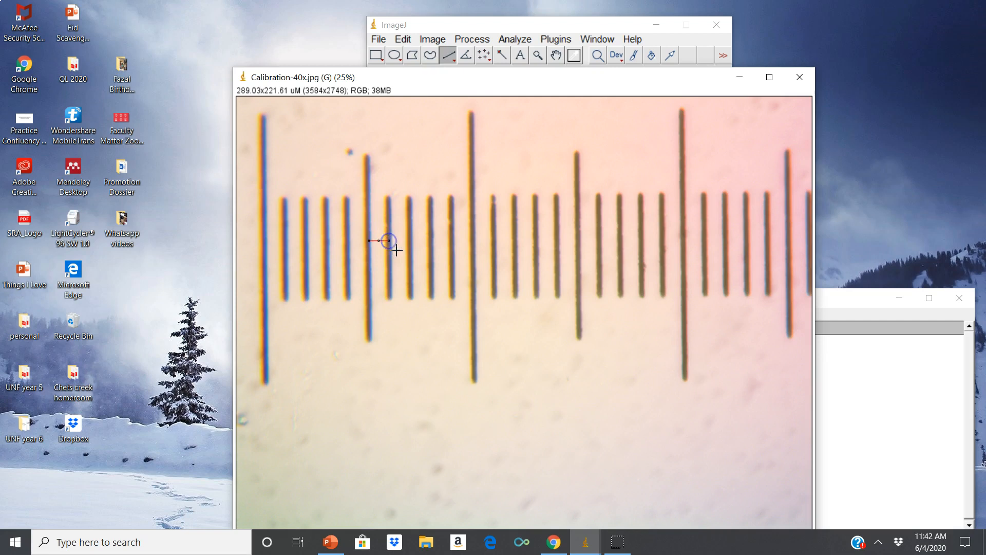
{"action": "left_click", "coordinate": [517, 39]}
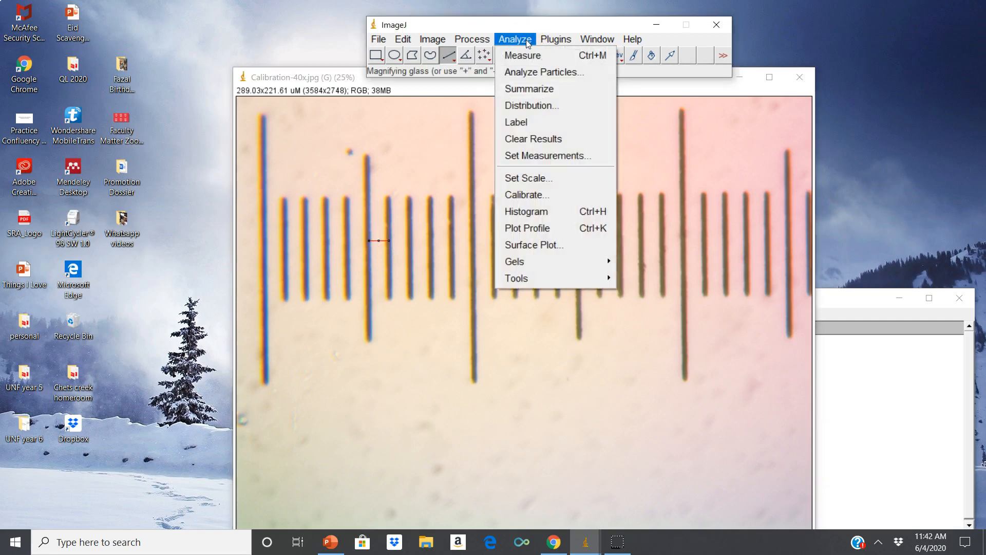
{"action": "left_click", "coordinate": [527, 55]}
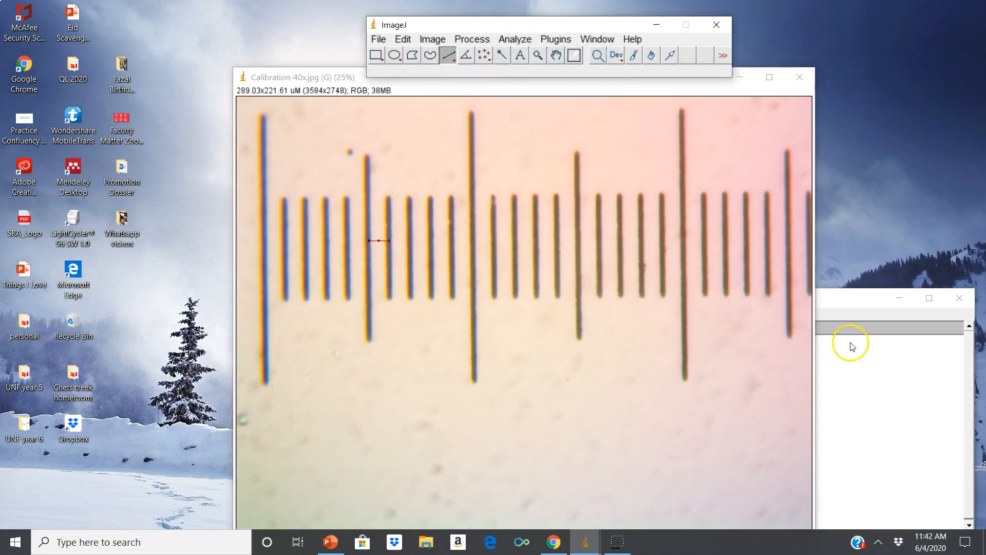
{"action": "left_click", "coordinate": [843, 304]}
{"action": "left_click", "coordinate": [761, 421]}
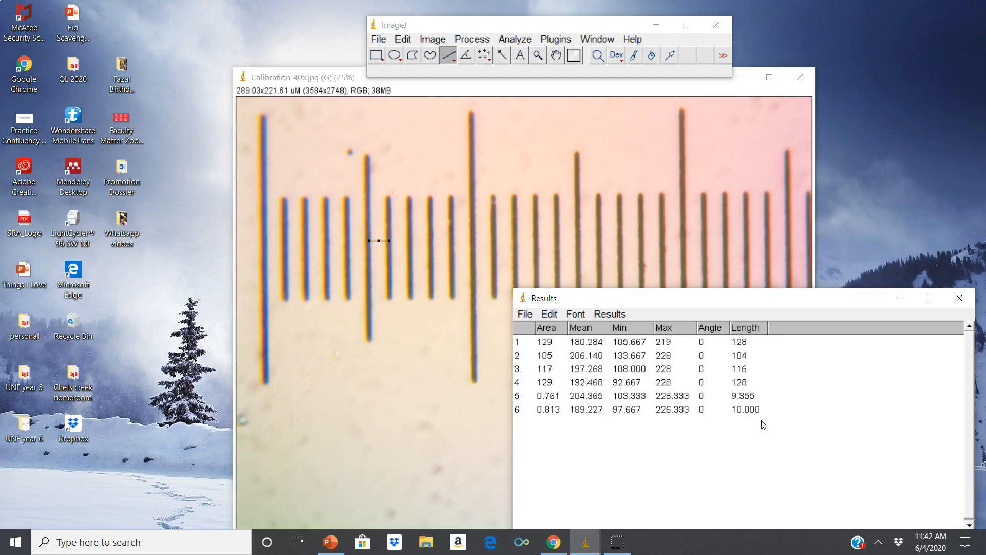
{"action": "left_click", "coordinate": [406, 44]}
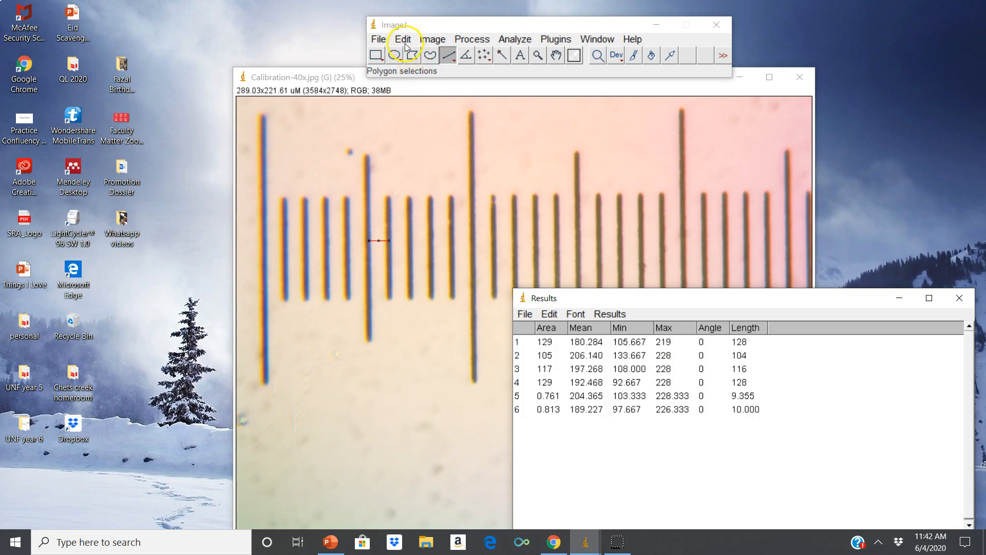
Step: Check the width and height in pixels in the Scale settings of the 40x calibration image, without applying any scaling
{"action": "left_click", "coordinate": [402, 41]}
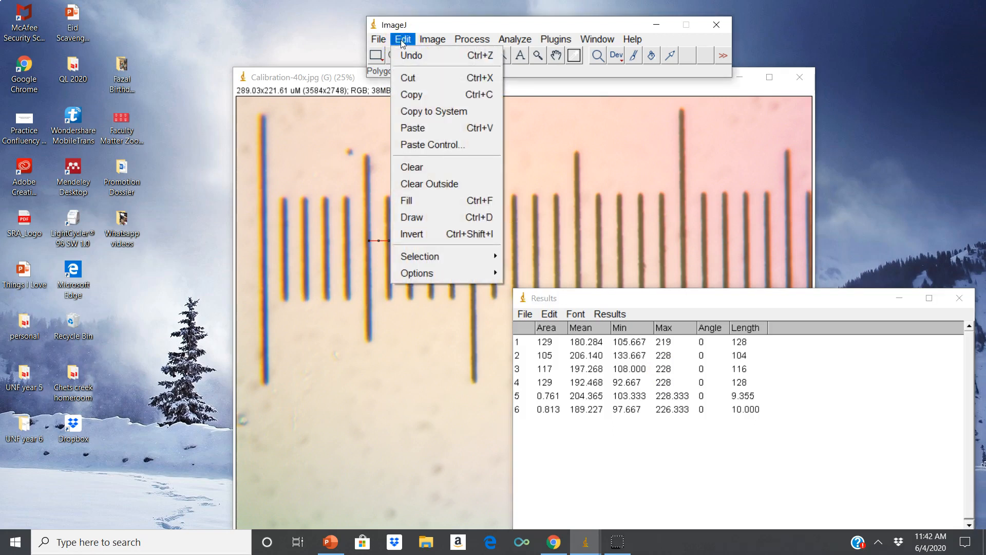
{"action": "left_click", "coordinate": [432, 39]}
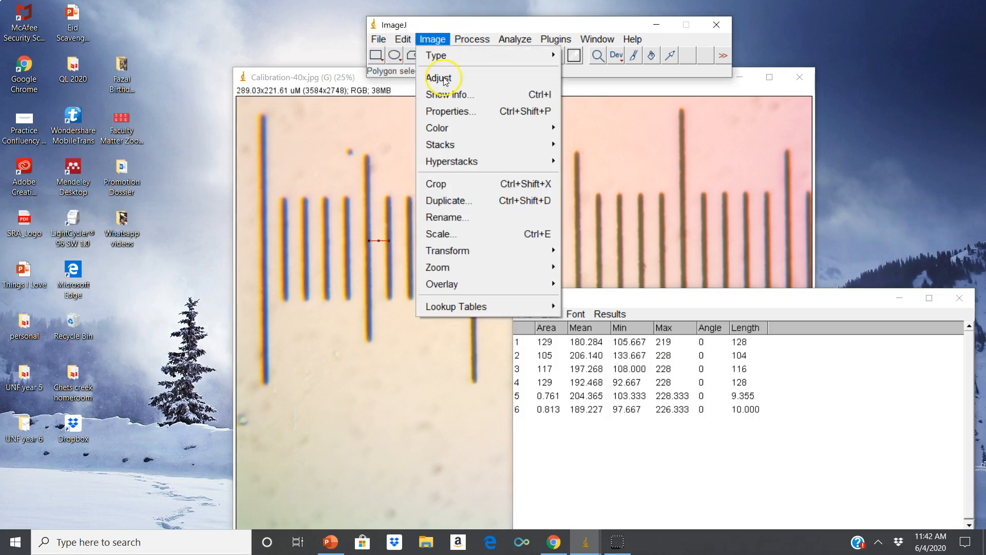
{"action": "mouse_move", "coordinate": [448, 148]}
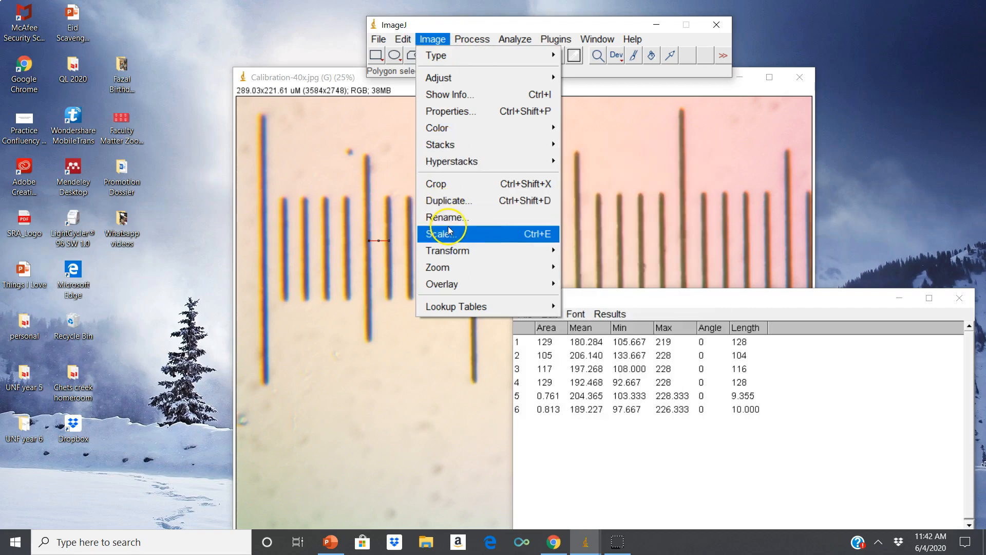
{"action": "left_click", "coordinate": [448, 230]}
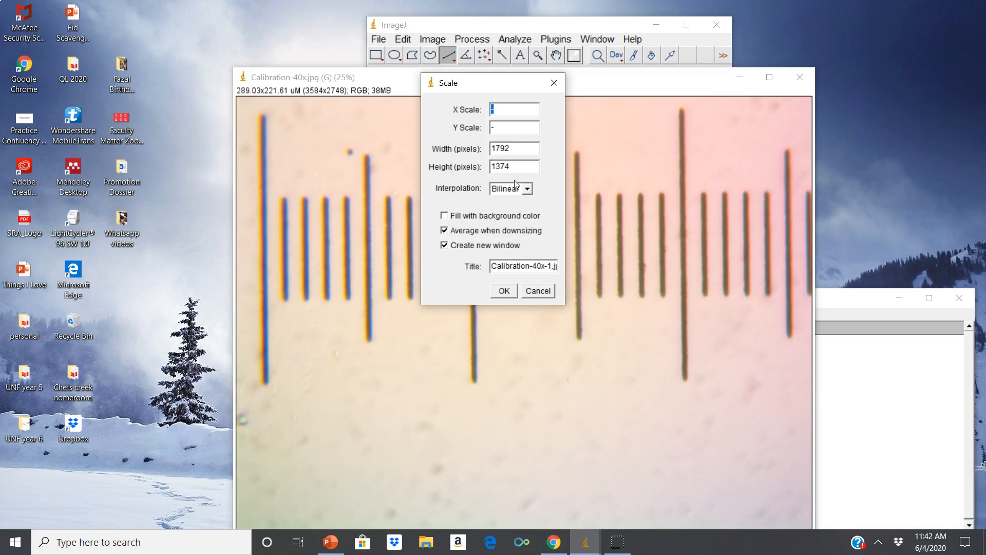
{"action": "left_click", "coordinate": [538, 292]}
Step: Close the 40x calibration image and the results table without saving the measurements
{"action": "left_click", "coordinate": [799, 78]}
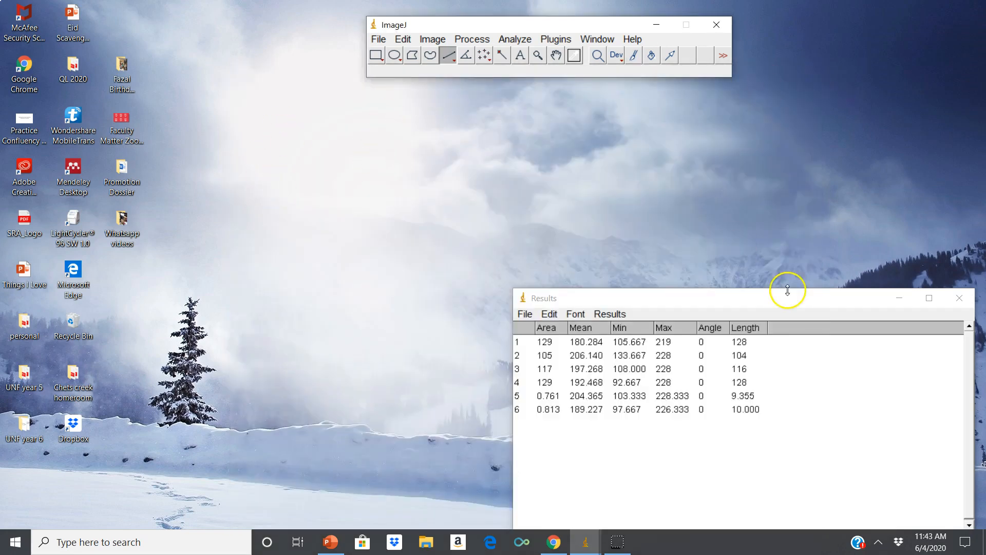
{"action": "left_click", "coordinate": [957, 297]}
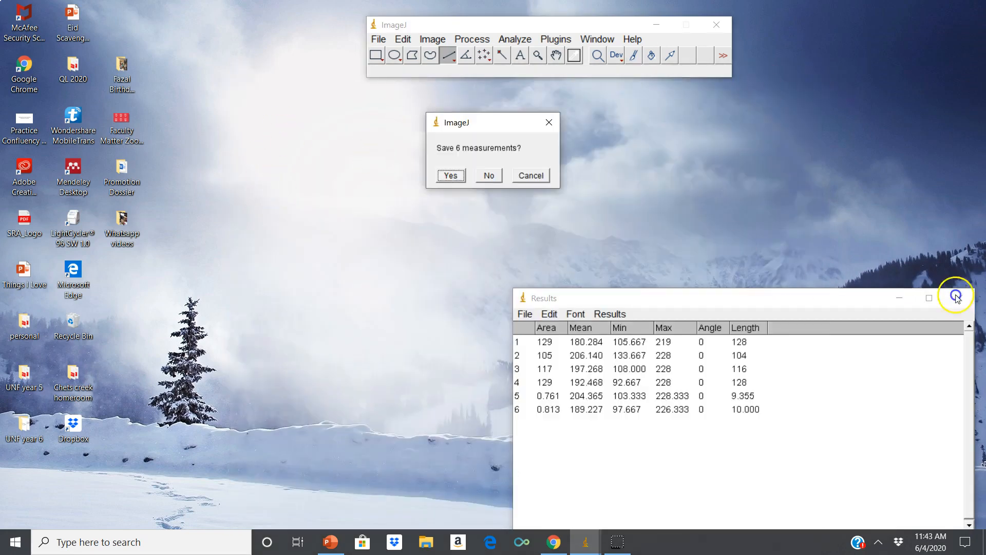
{"action": "left_click", "coordinate": [450, 176]}
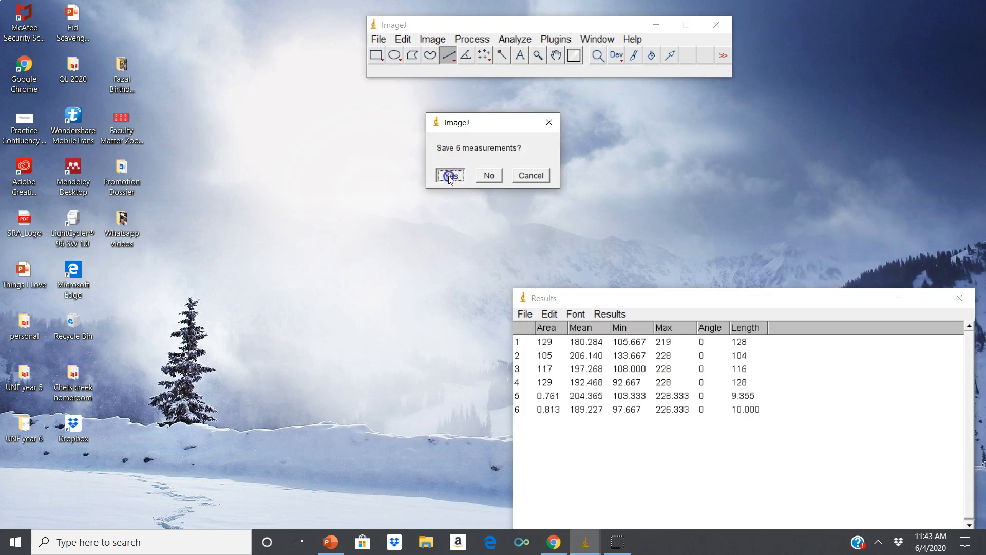
{"action": "left_click", "coordinate": [489, 175]}
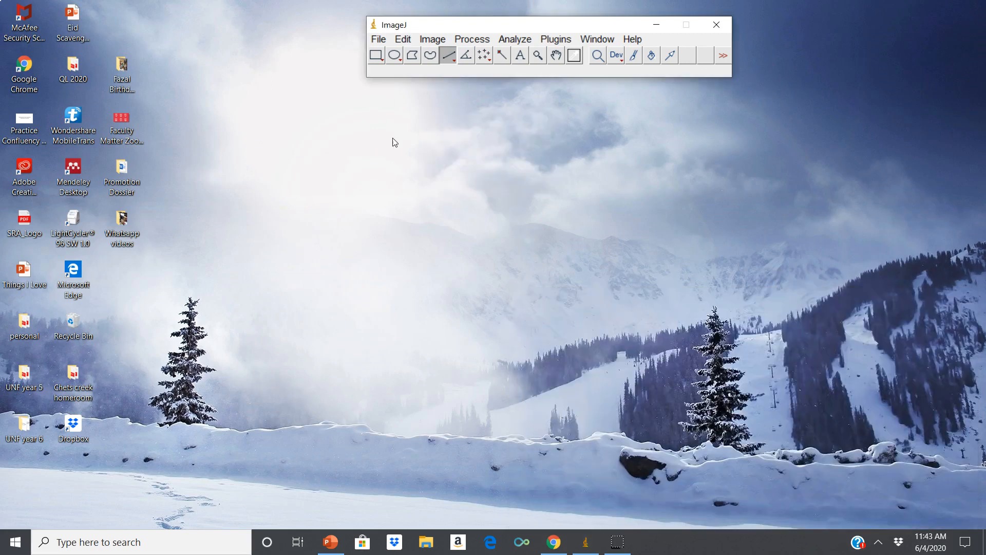
Step: Open the Black Mulberry JPG image from the Remote lab assignments folder and place its window beneath the ImageJ toolbar
{"action": "left_click", "coordinate": [379, 39]}
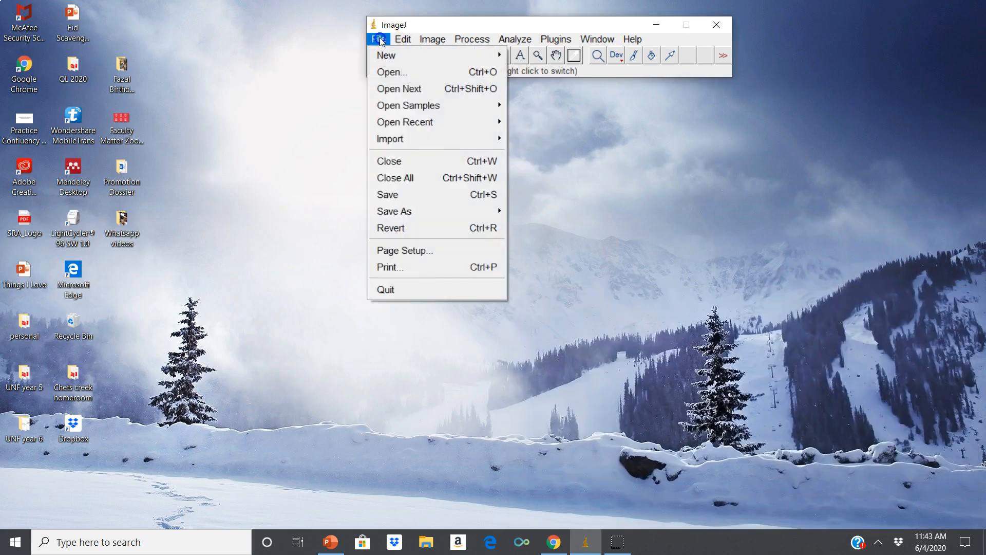
{"action": "left_click", "coordinate": [388, 72]}
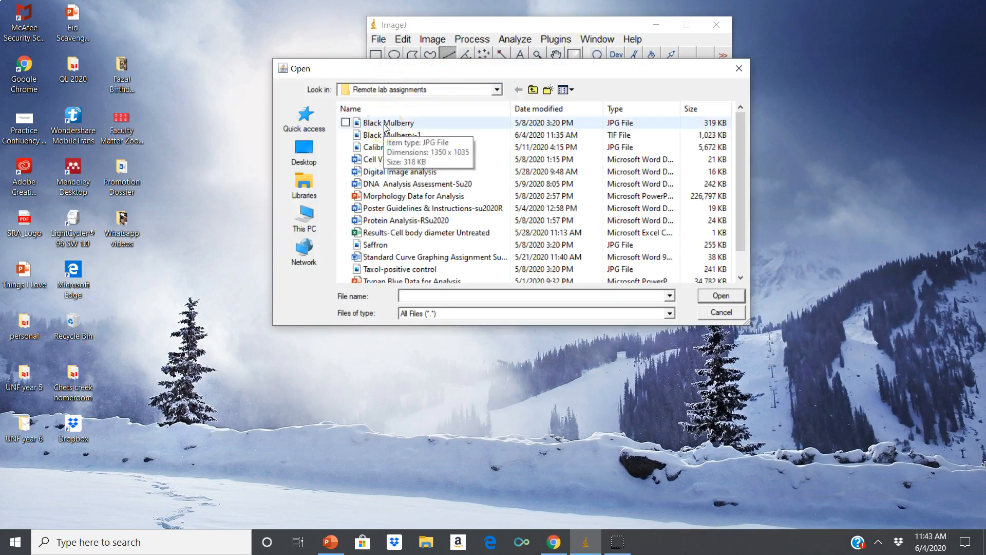
{"action": "double_click", "coordinate": [386, 123]}
{"action": "left_click_drag", "start_coordinate": [315, 77], "coordinate": [625, 90]}
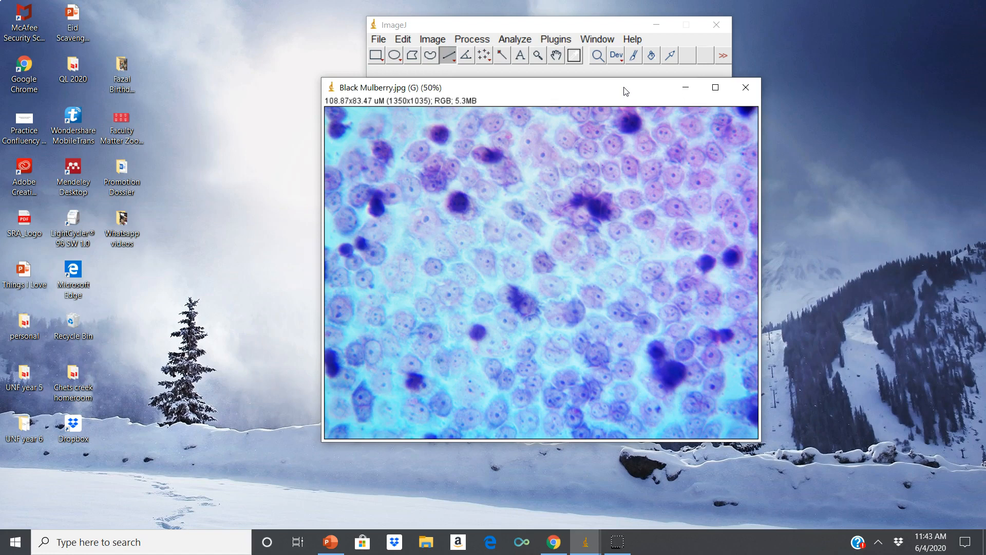
Step: Scale the Black Mulberry image to 1792 by 1373 pixels with bilinear interpolation, creating a new window titled Black Mulberry-1.jpg
{"action": "left_click", "coordinate": [405, 40]}
{"action": "left_click", "coordinate": [426, 39]}
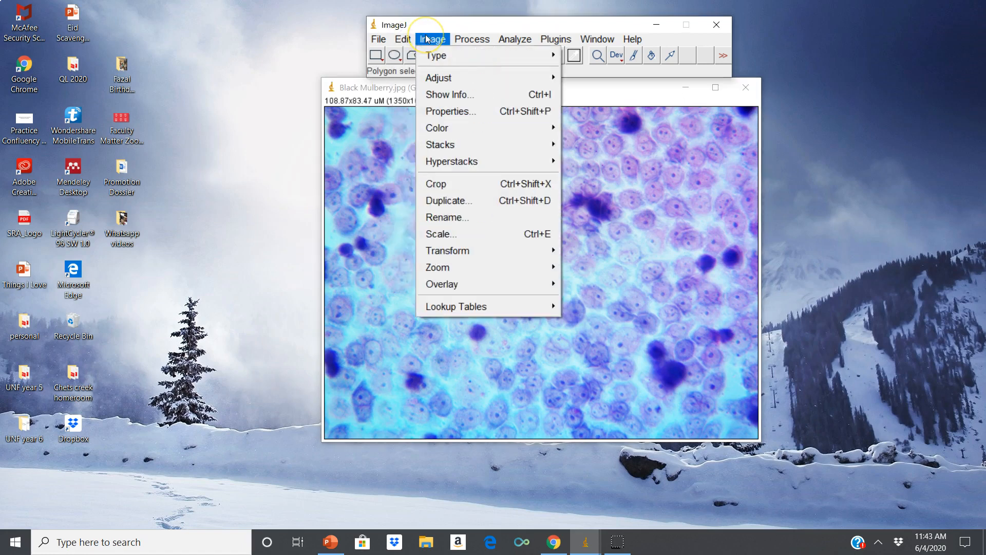
{"action": "left_click", "coordinate": [432, 219]}
{"action": "left_click", "coordinate": [433, 234]}
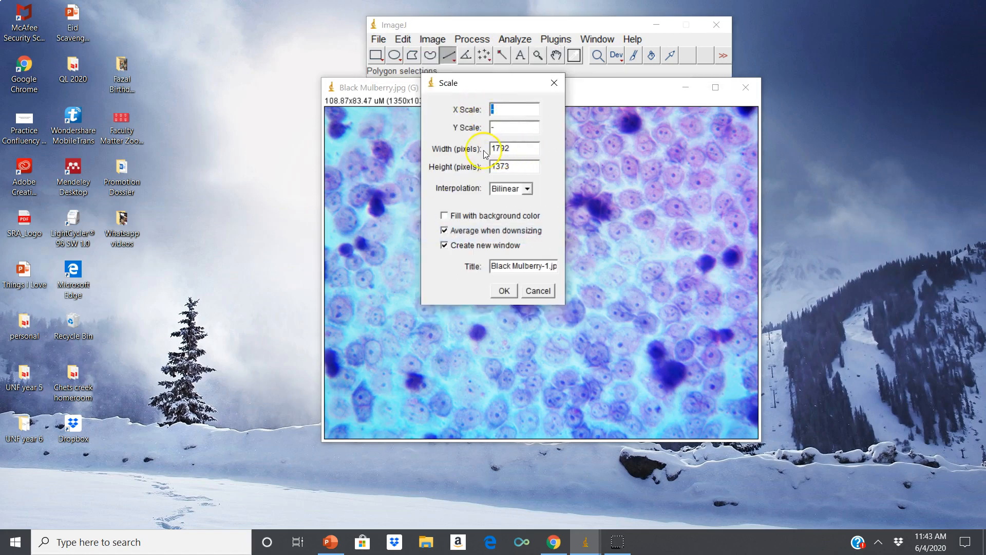
{"action": "left_click", "coordinate": [511, 165]}
{"action": "left_click", "coordinate": [504, 289]}
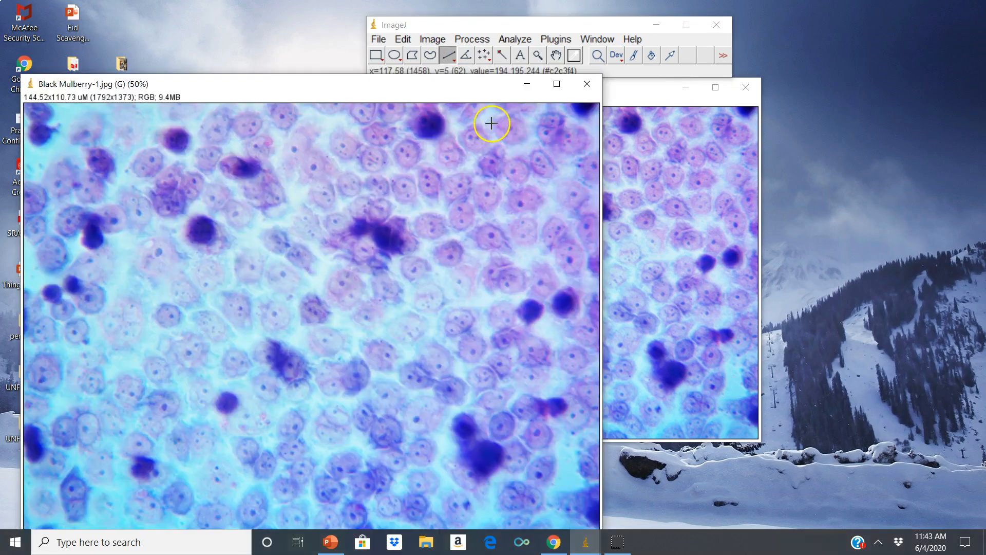
{"action": "left_click_drag", "start_coordinate": [393, 92], "coordinate": [619, 93]}
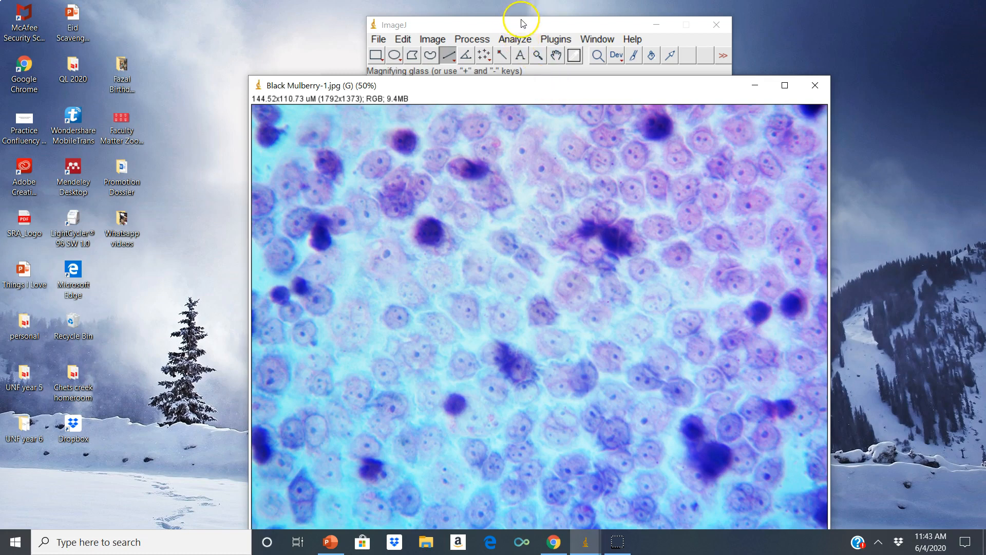
Step: Draw a diagonal straight line about 18.4 uM long across the large pale cell near the scaled image's upper edge and measure it
{"action": "left_click_drag", "start_coordinate": [524, 27], "coordinate": [518, 21]}
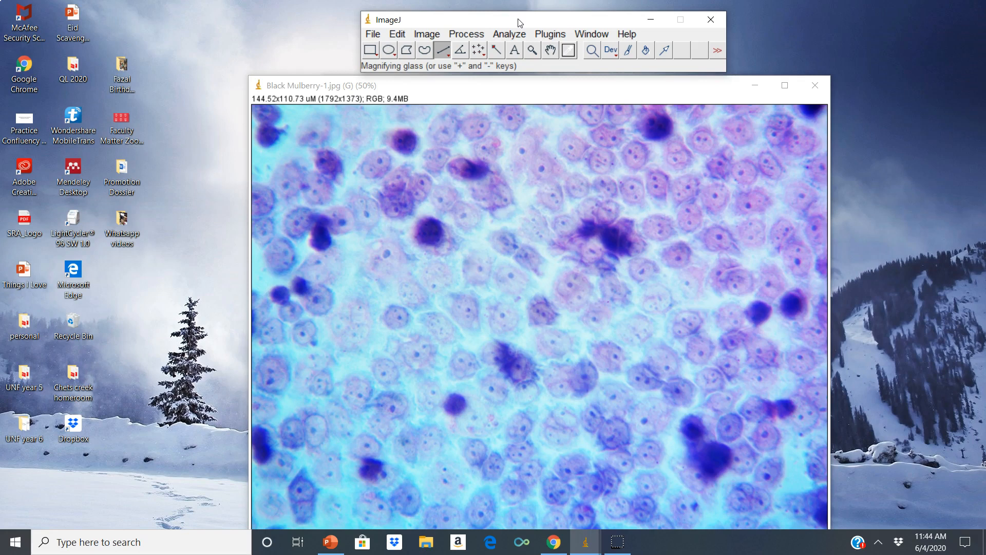
{"action": "left_click", "coordinate": [446, 57]}
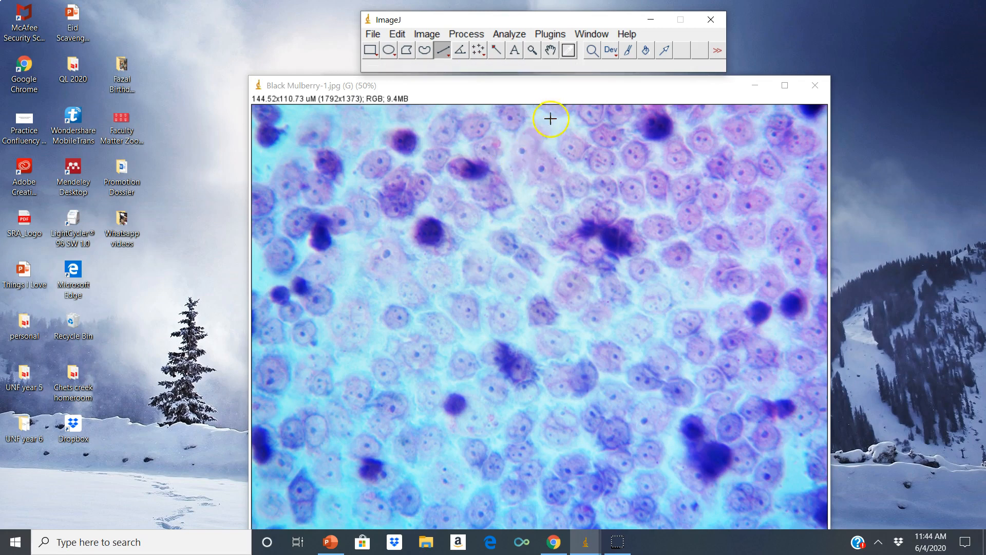
{"action": "left_click_drag", "start_coordinate": [508, 178], "coordinate": [545, 116]}
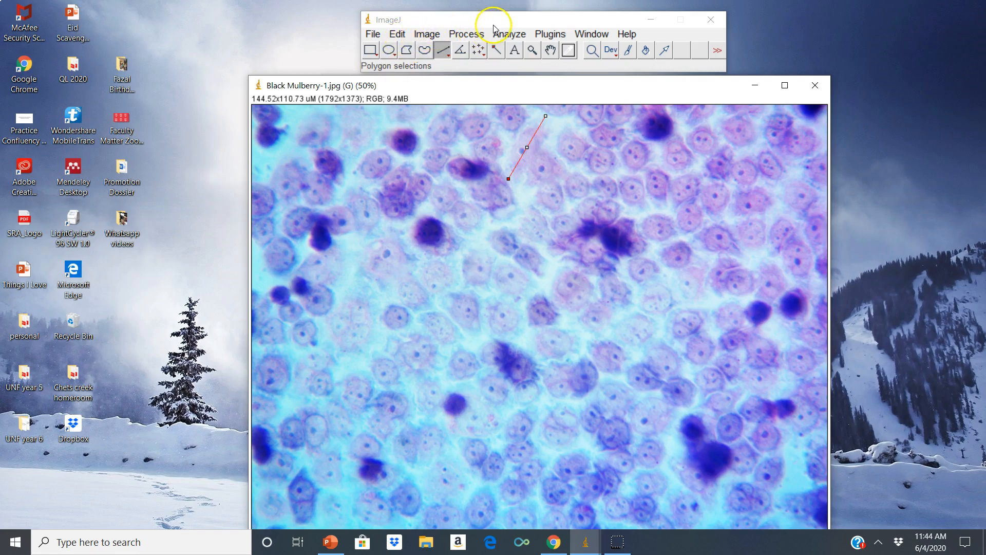
{"action": "left_click", "coordinate": [508, 34]}
{"action": "left_click", "coordinate": [564, 49]}
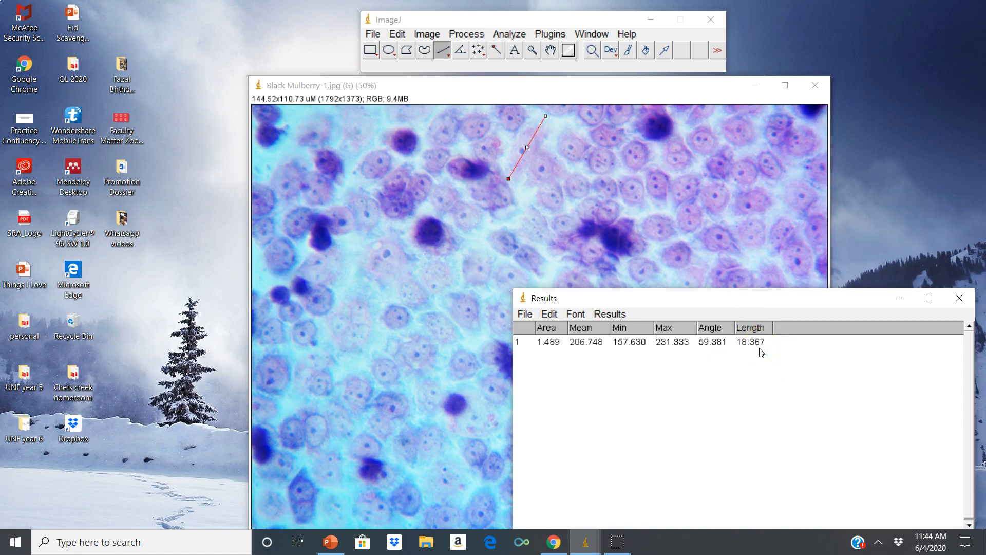
Step: Move the results table aside and measure a vertical straight line about 4 uM long in the pale cell left of the image's centre
{"action": "left_click_drag", "start_coordinate": [752, 302], "coordinate": [890, 100]}
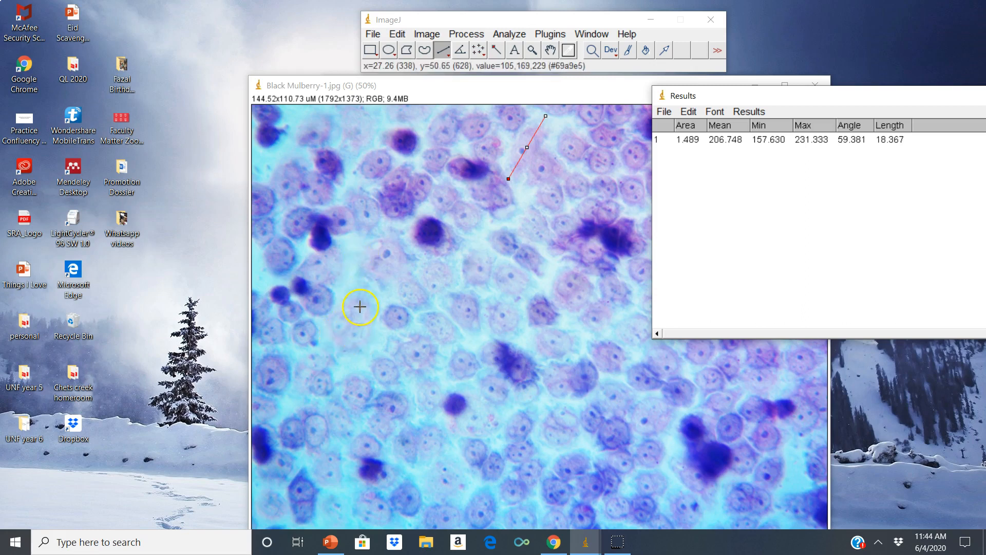
{"action": "left_click_drag", "start_coordinate": [357, 307], "coordinate": [357, 321]}
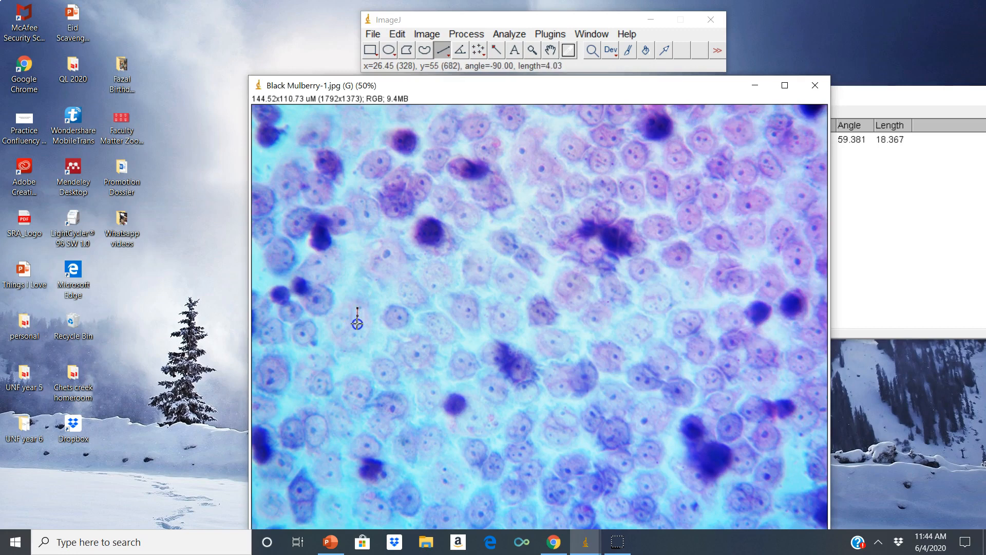
{"action": "left_click", "coordinate": [507, 34]}
{"action": "left_click", "coordinate": [514, 52]}
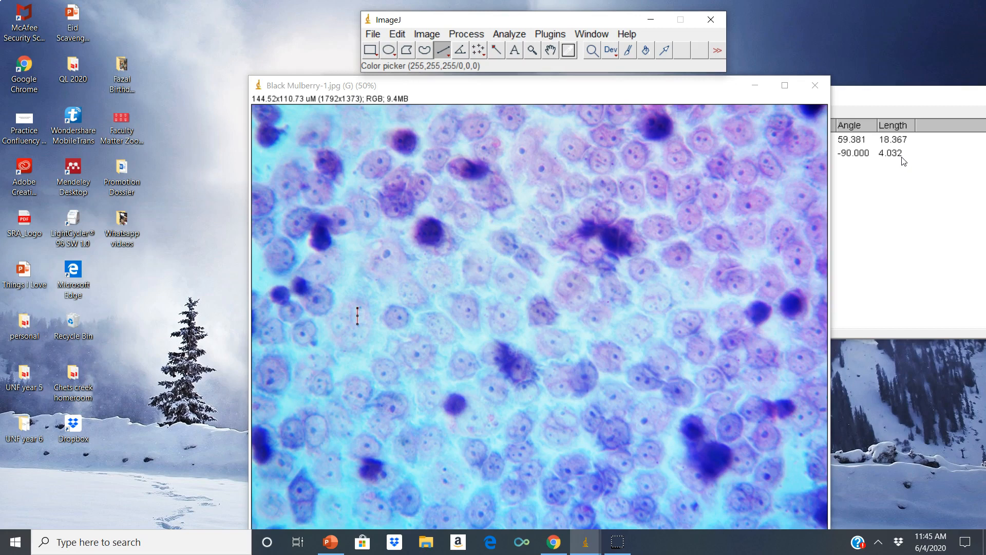
{"action": "left_click", "coordinate": [23, 534]}
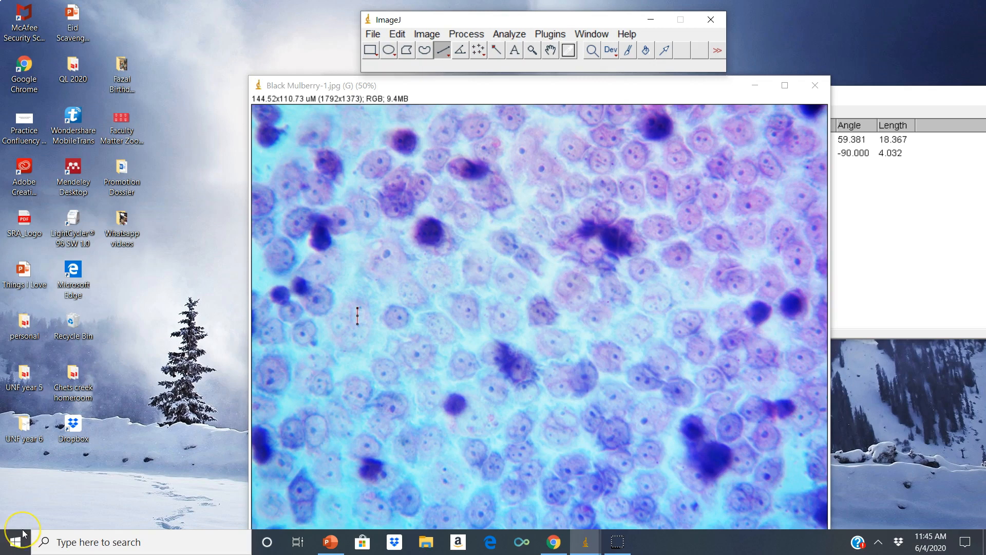